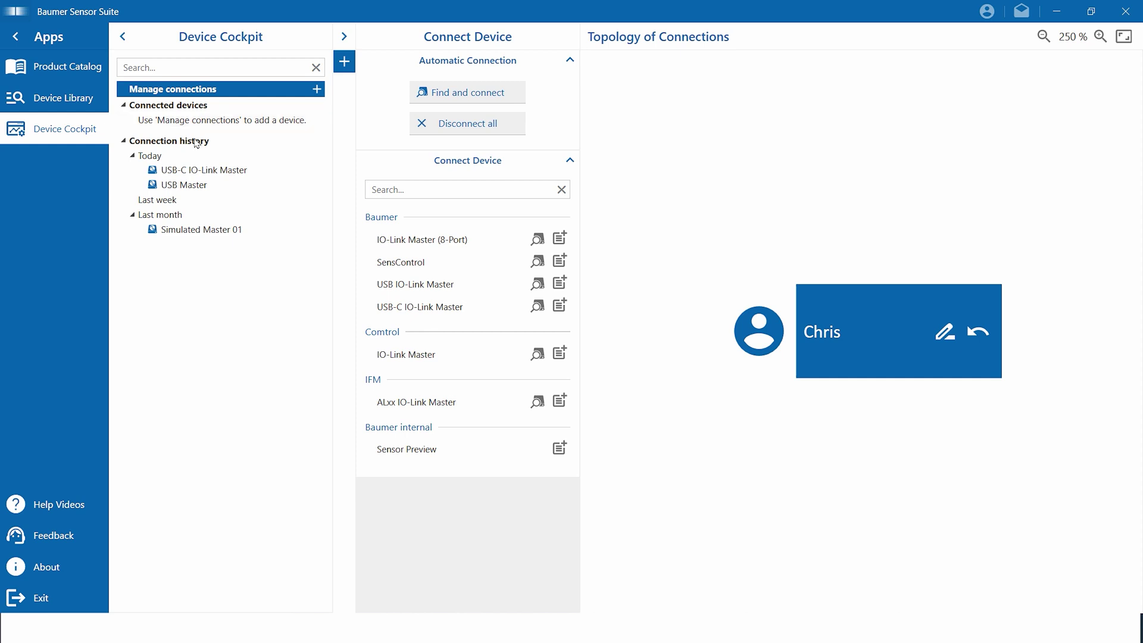
Step: Leave the Device Cockpit's connection history and open the Product Catalog
mouse_move(195, 189)
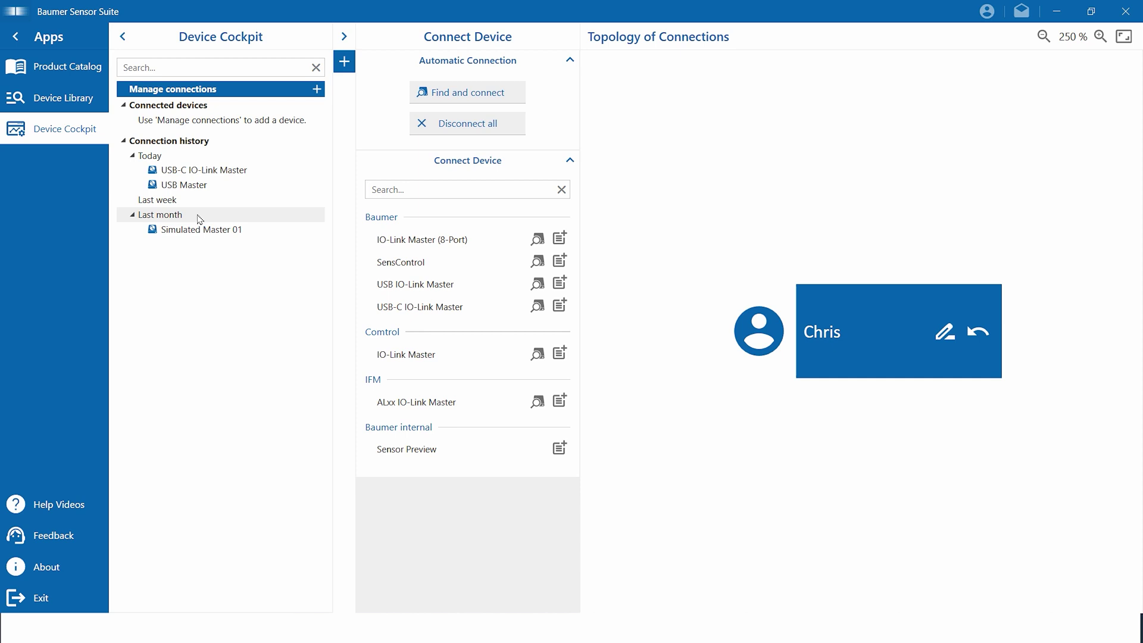
left_click(84, 74)
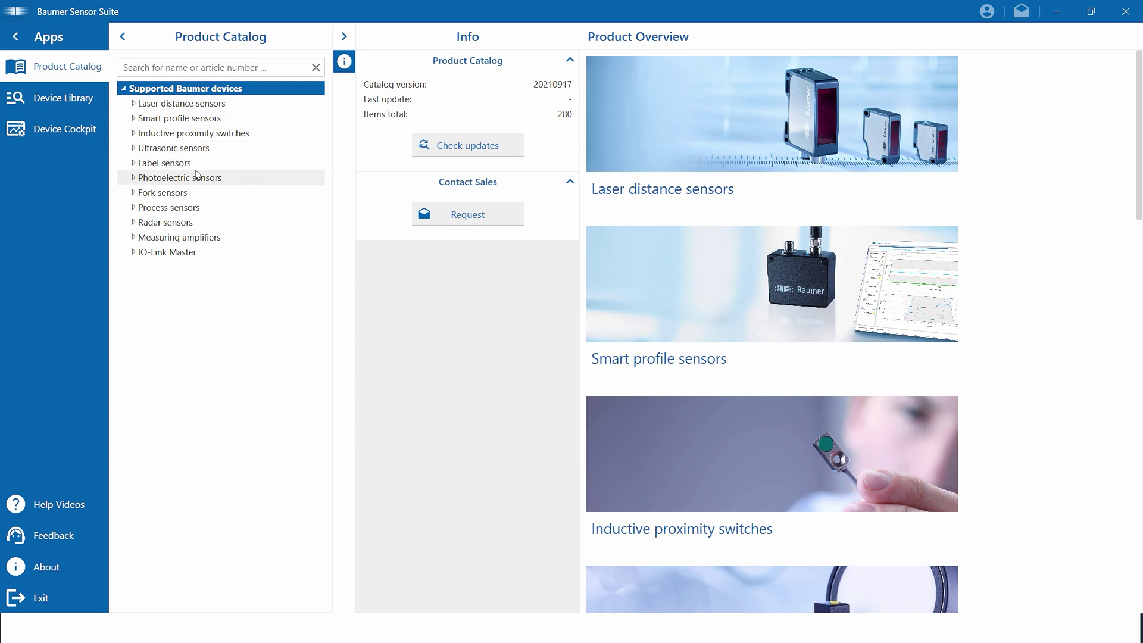
Step: Find OM30-L0100.HV.YUN under Laser distance sensors > OM30, review its specs and open its IODD
left_click(134, 104)
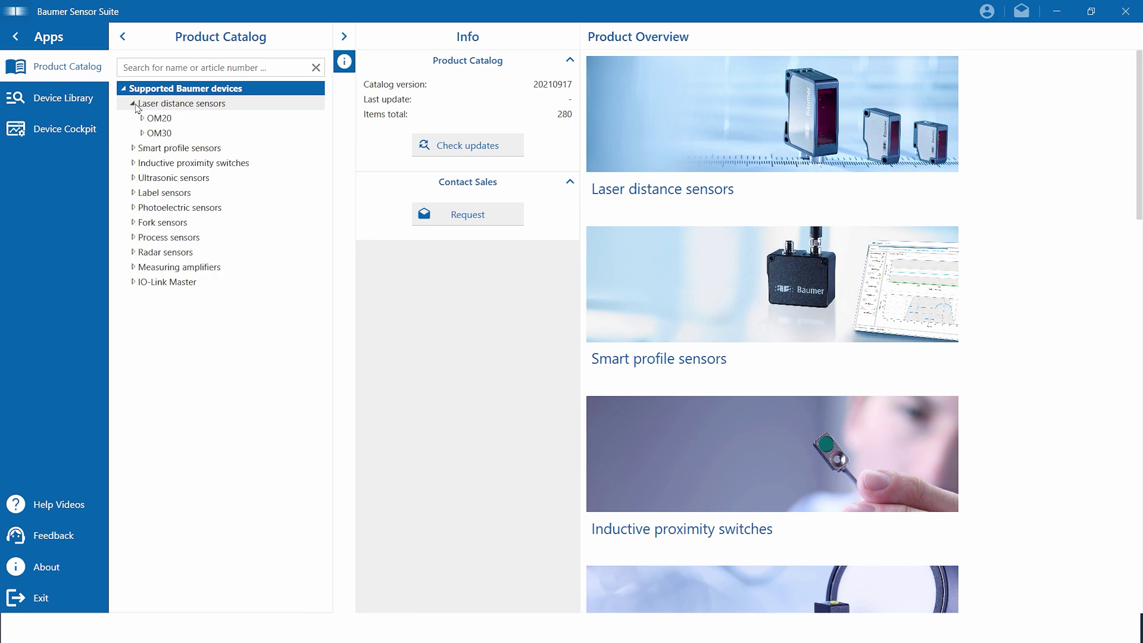
left_click(157, 133)
left_click(142, 133)
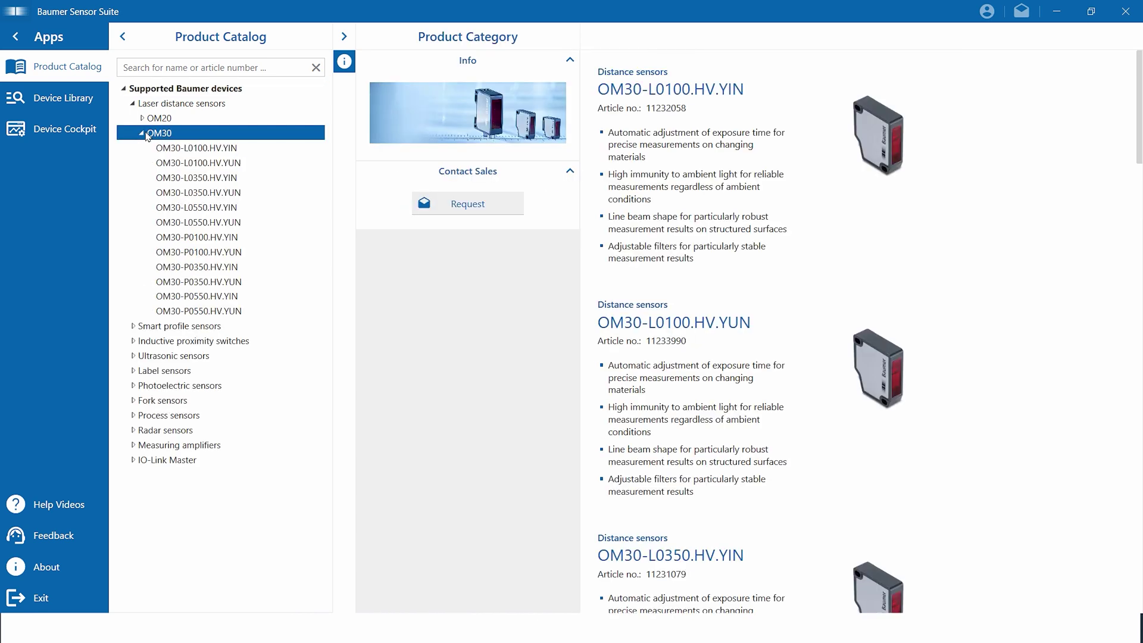
left_click(179, 162)
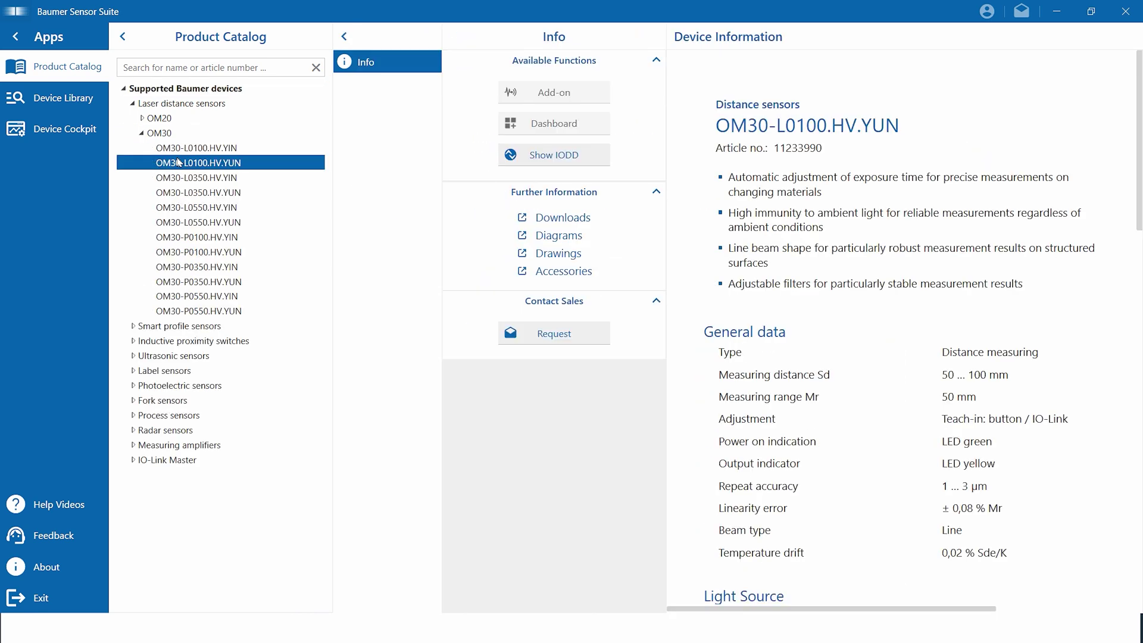
left_click(123, 37)
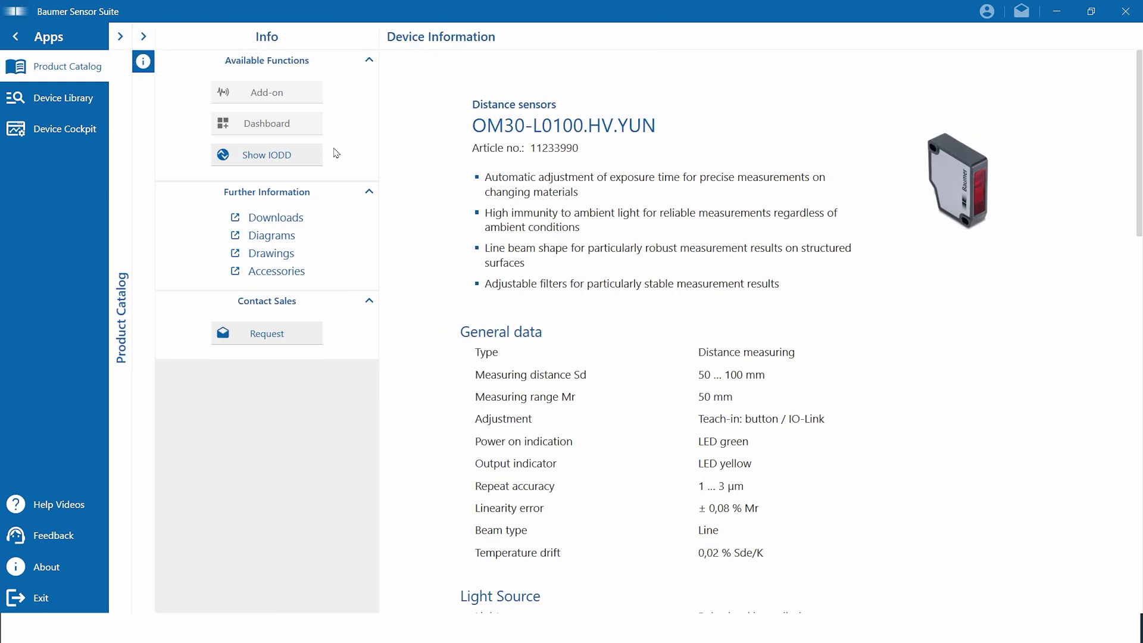
scroll(694, 255, "down", 8)
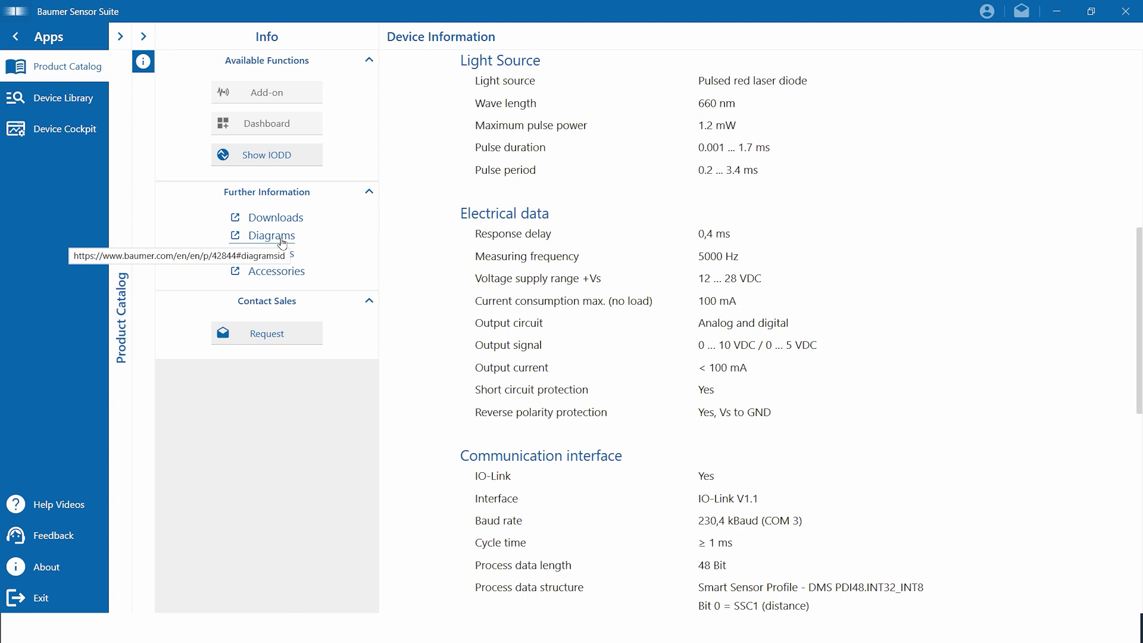
left_click(277, 159)
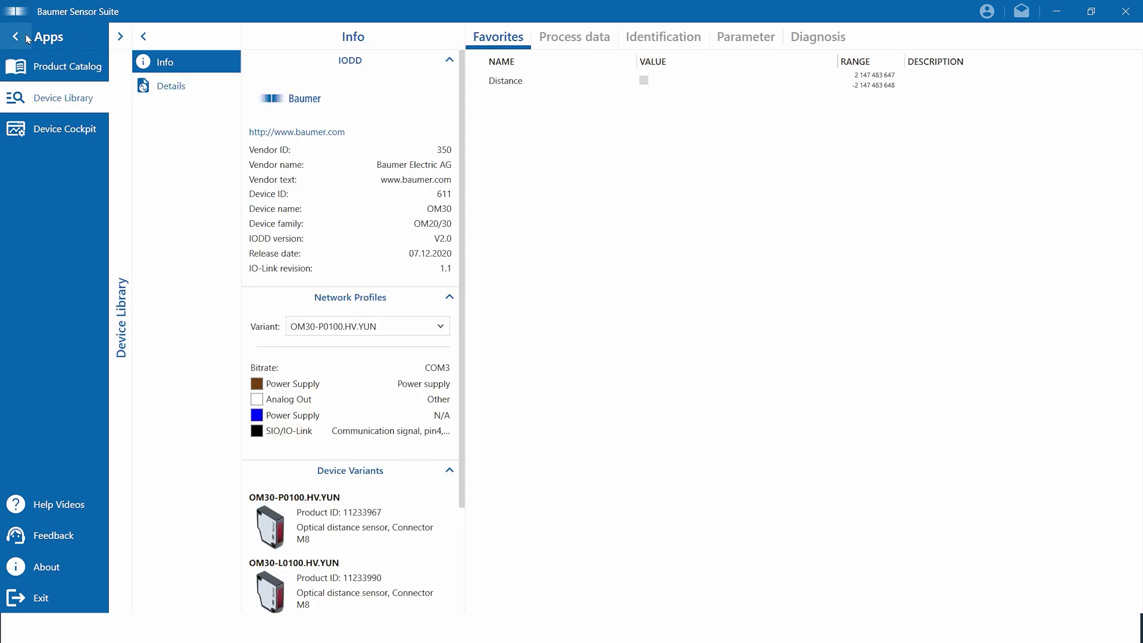
Step: Scroll through the OM30 IODD's Parameter table, then open the Import new IODDs overview
left_click(53, 38)
left_click(43, 37)
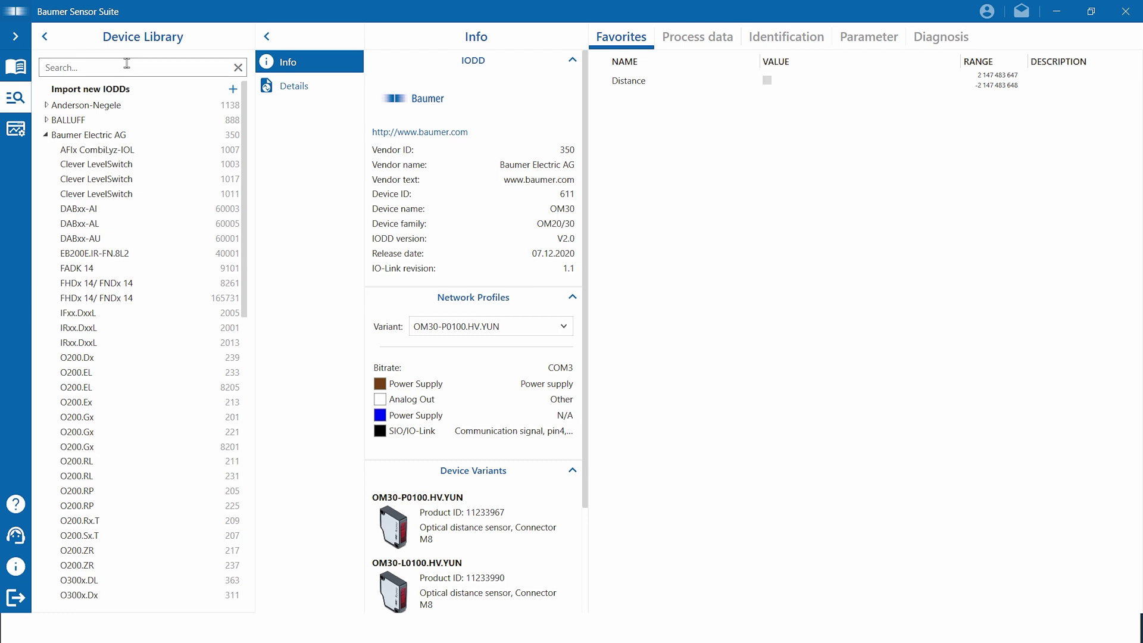
left_click(267, 36)
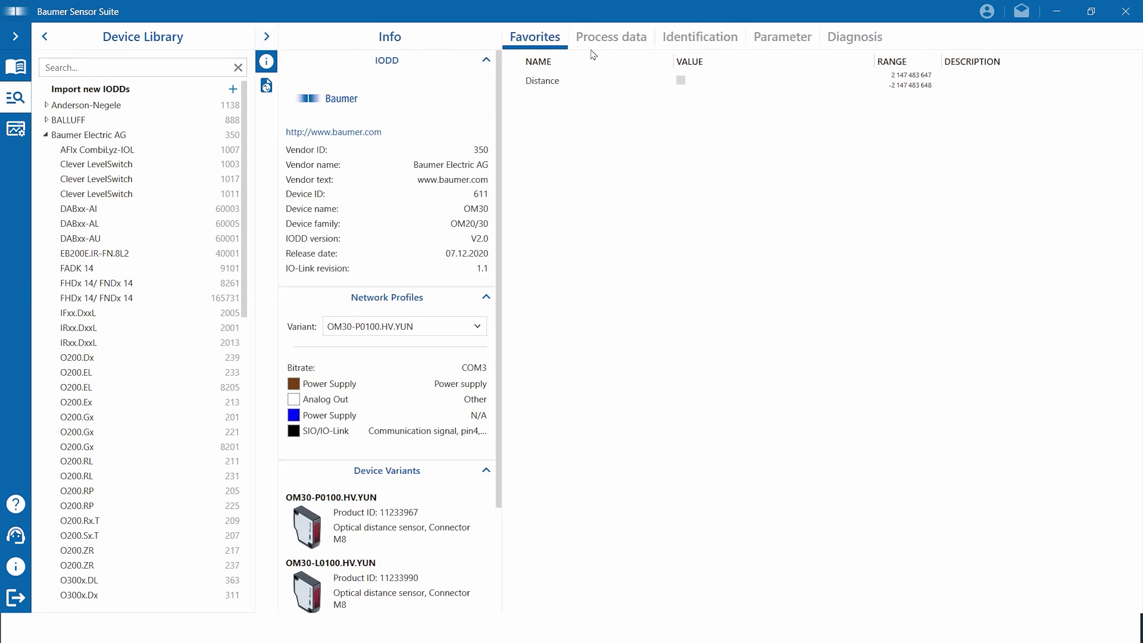
left_click(776, 41)
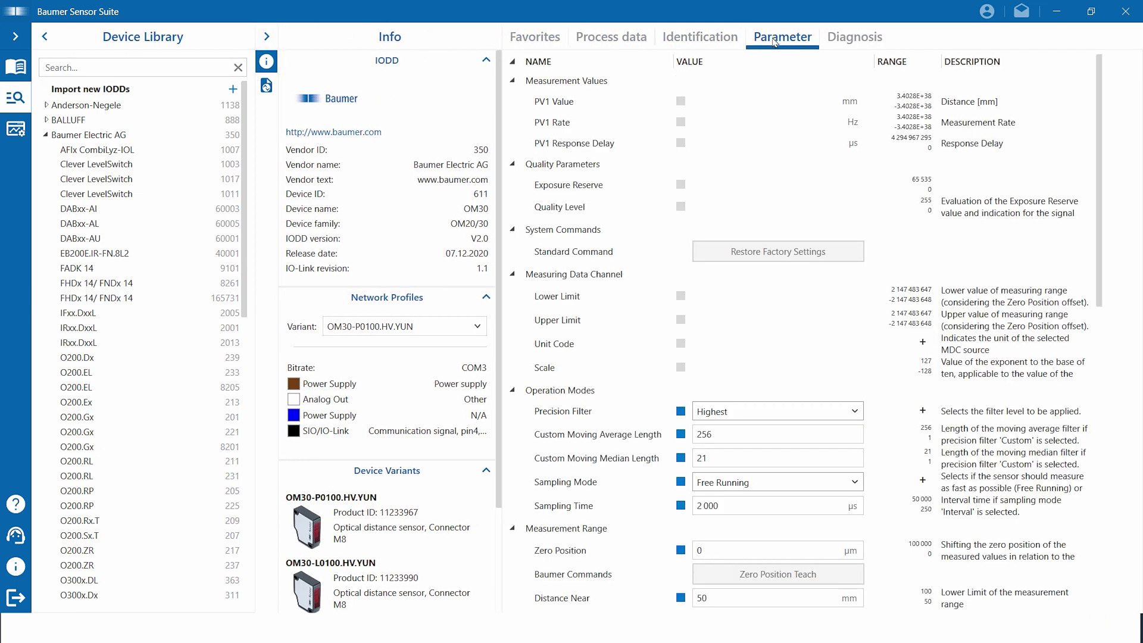
scroll(701, 177, "down", 4)
scroll(700, 176, "down", 3)
scroll(701, 177, "down", 3)
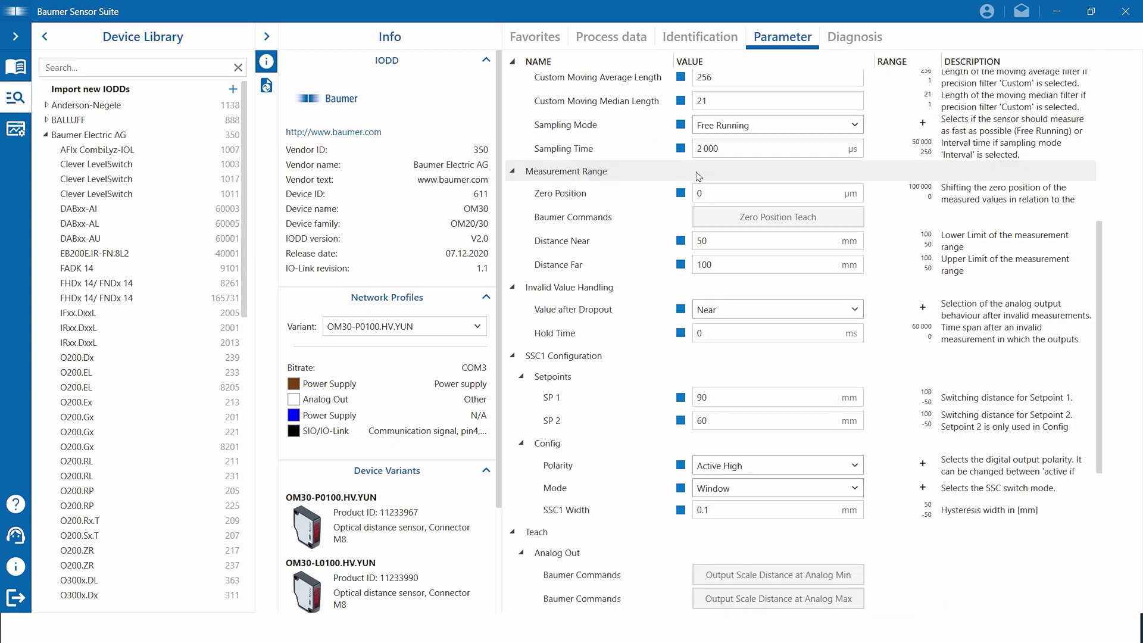
scroll(698, 176, "down", 6)
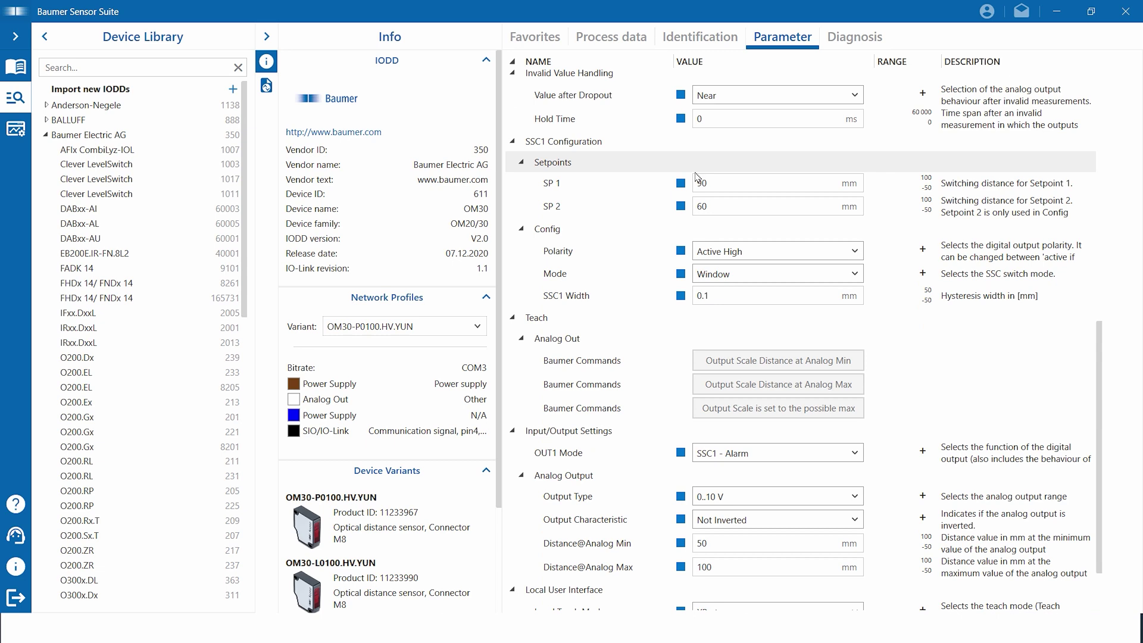
left_click(92, 90)
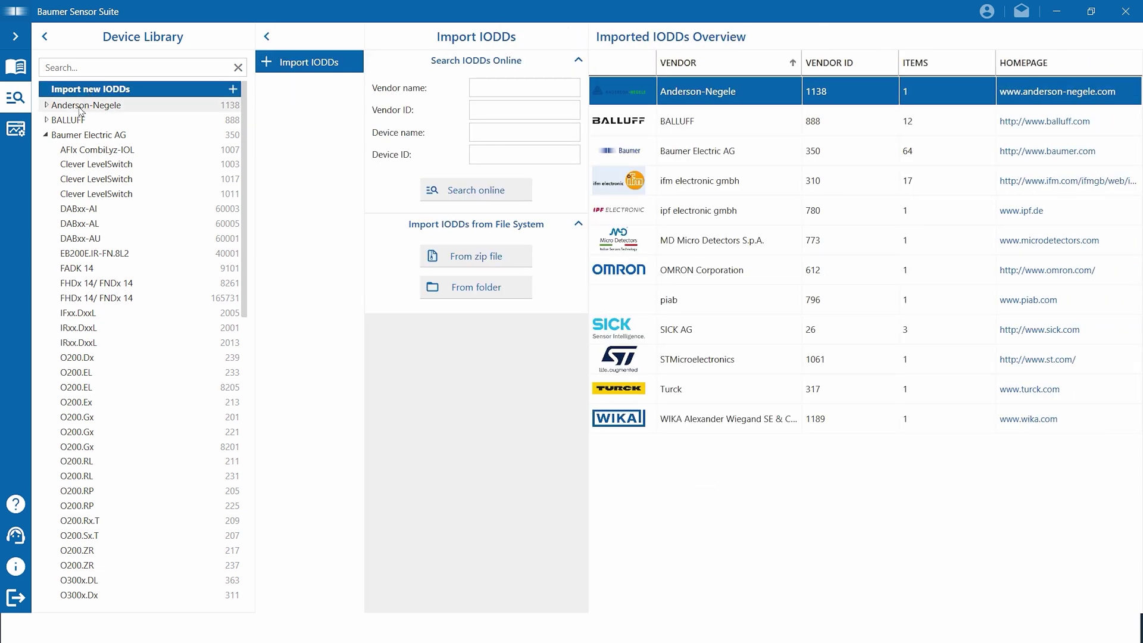
Step: In the Device Cockpit, run Find and connect to search for attached devices
left_click(16, 134)
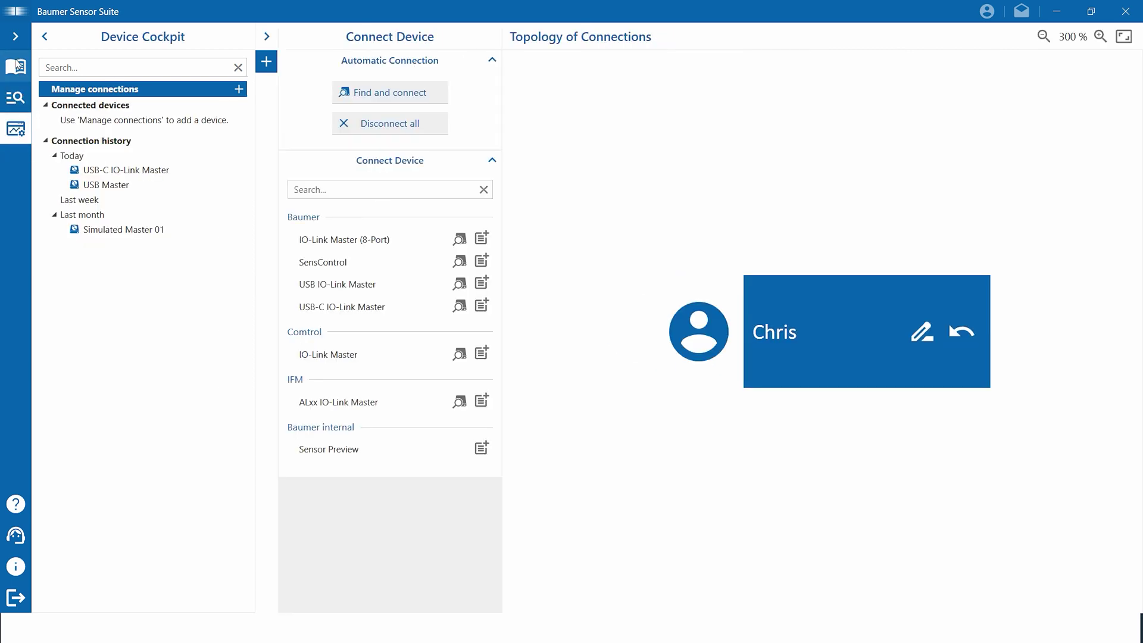
left_click(16, 39)
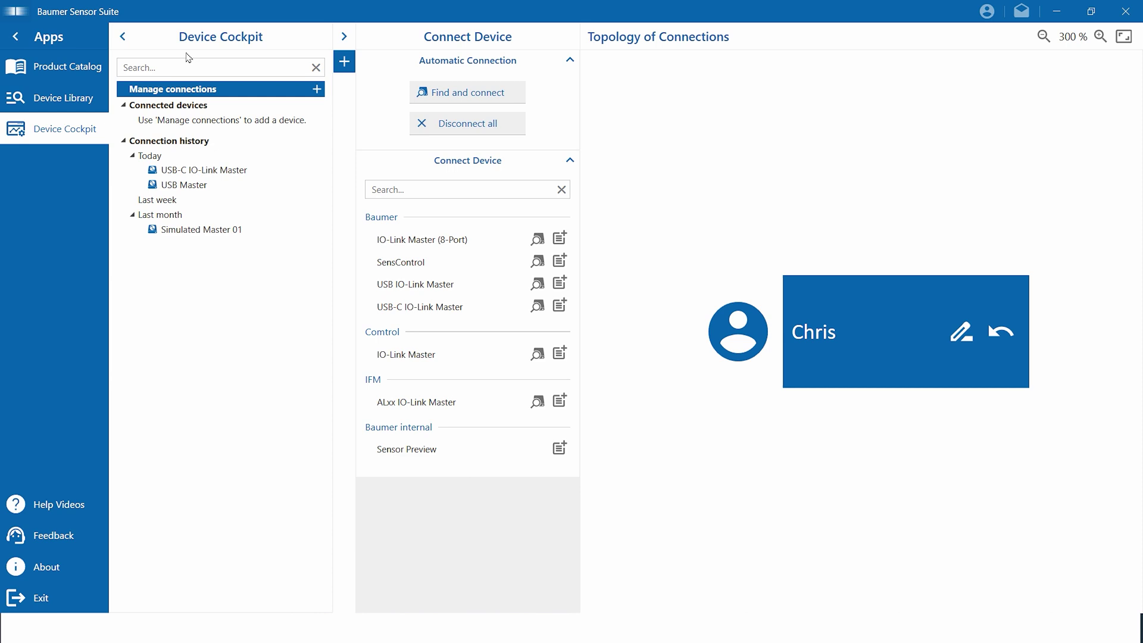
left_click(454, 95)
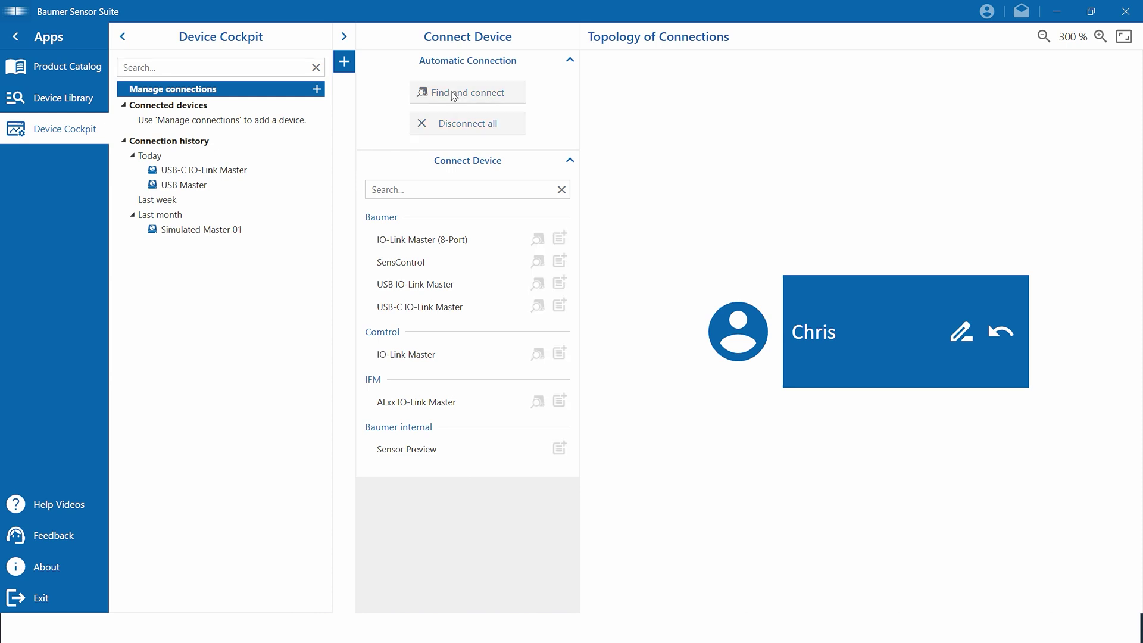
Step: Once the USB-C IO-Link Master connects, open OM30-P0100.HV.YIN under Connected devices
left_click(16, 37)
left_click(50, 39)
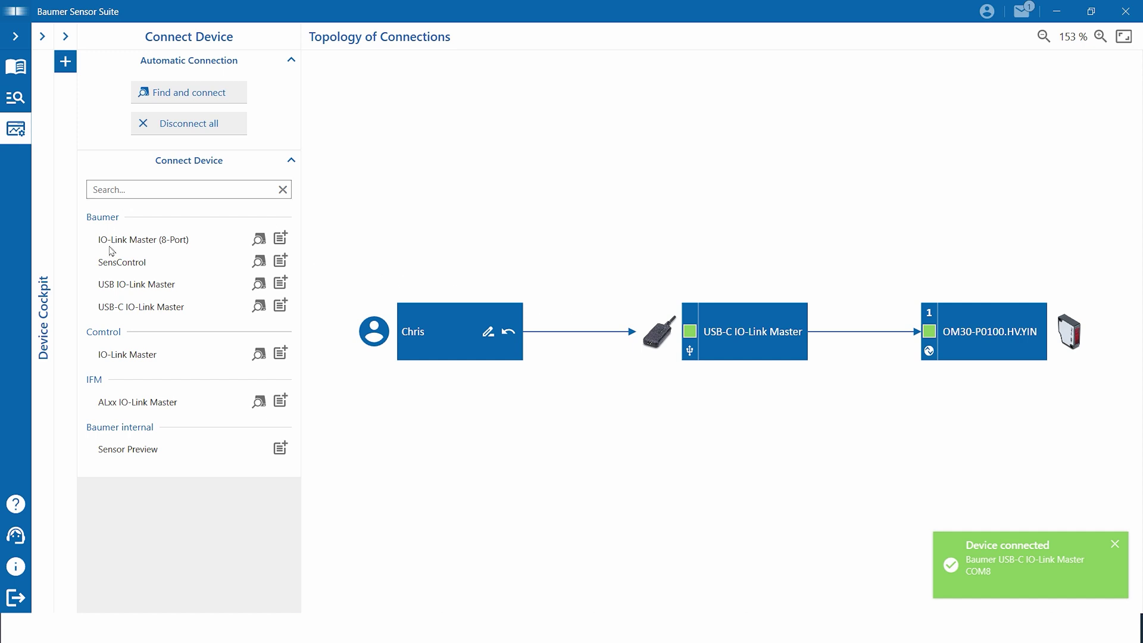
left_click(42, 36)
left_click(122, 136)
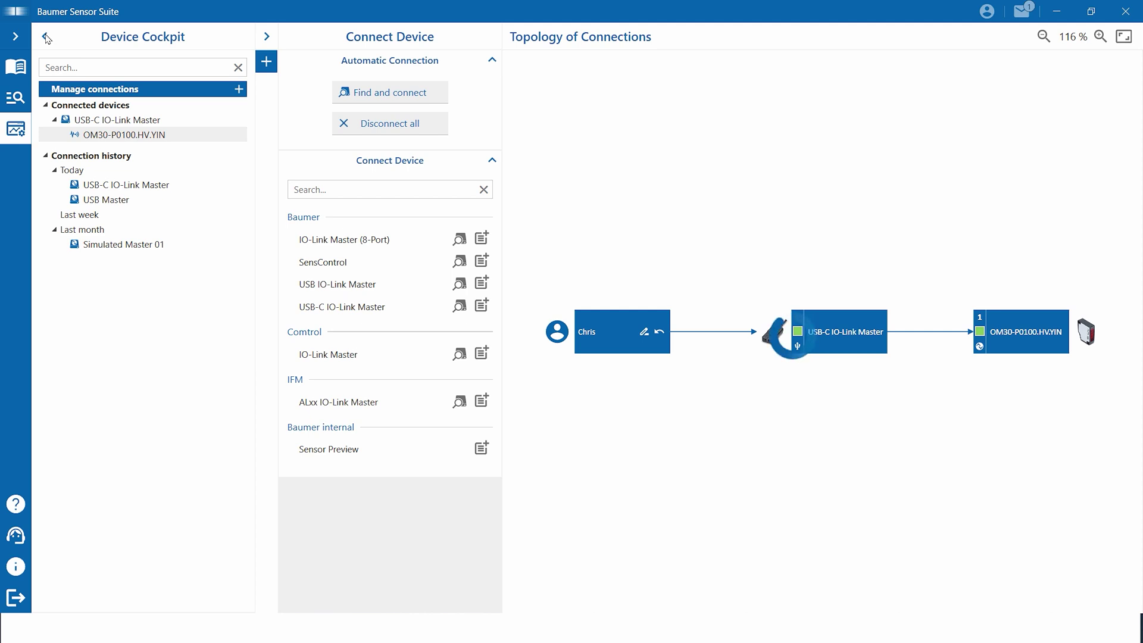
Step: Scroll through the OM30's IODD Table parameters, then open its Dashboard
left_click(47, 38)
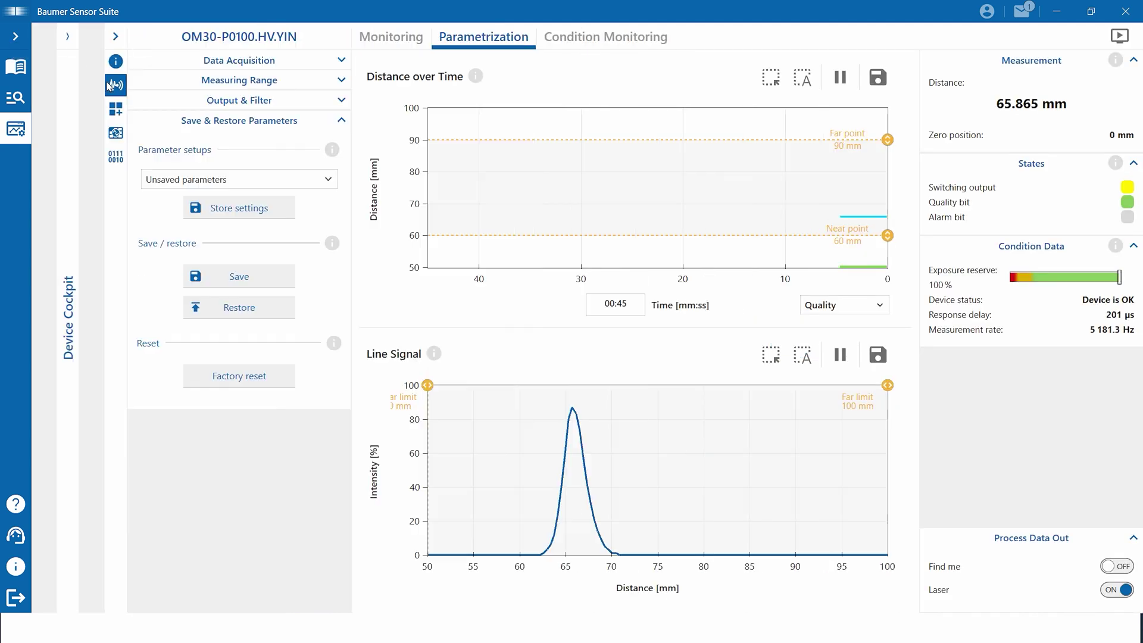
left_click(64, 39)
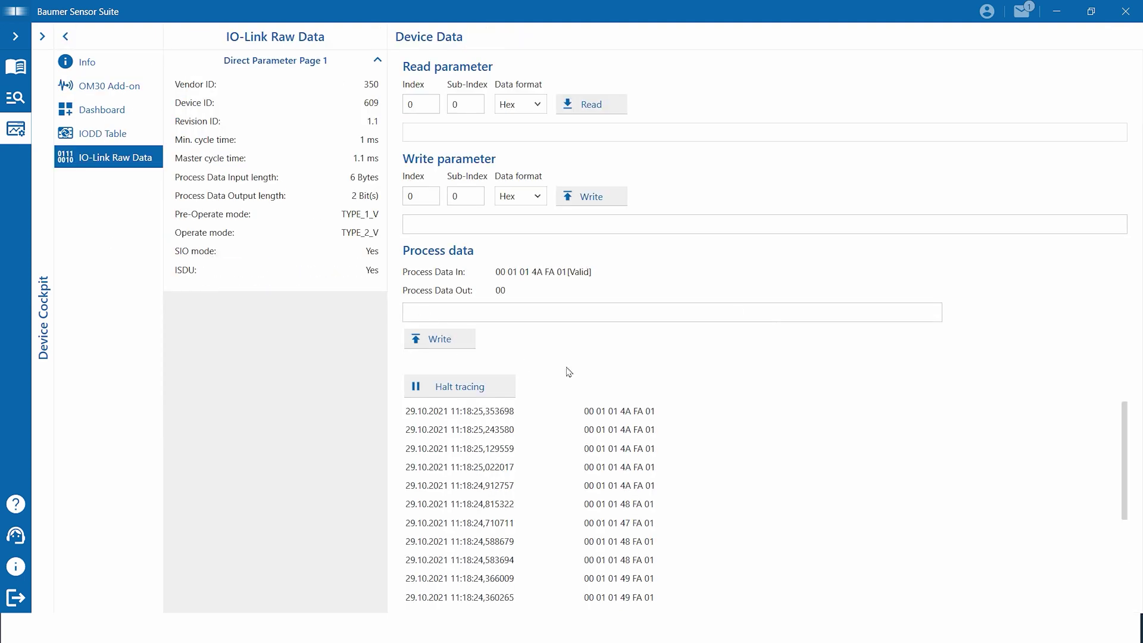
left_click(122, 136)
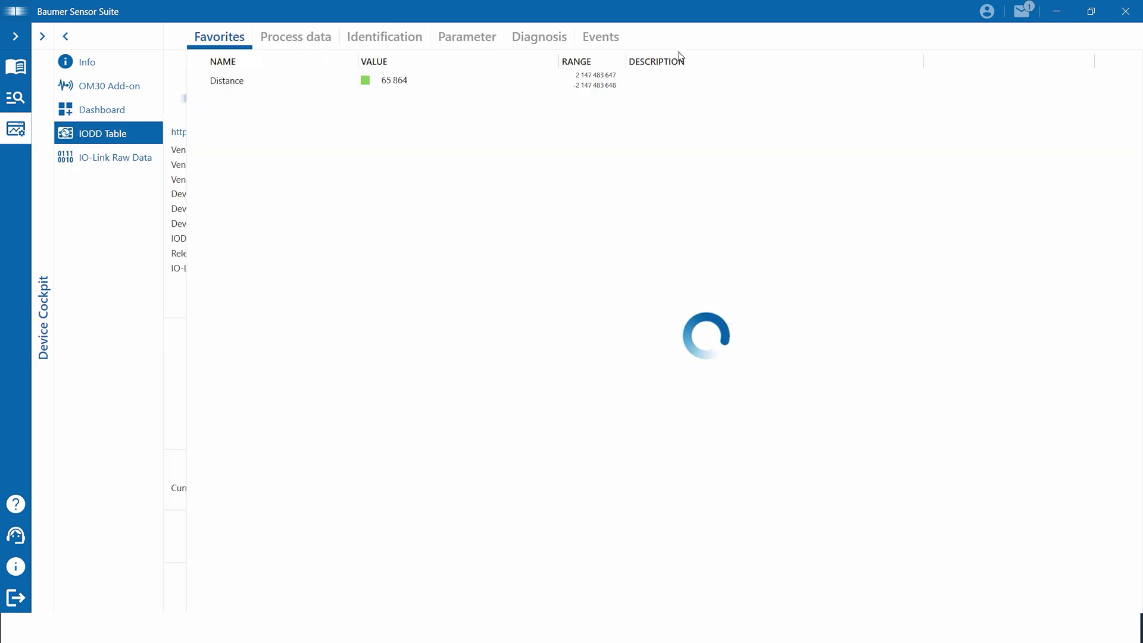
left_click(685, 45)
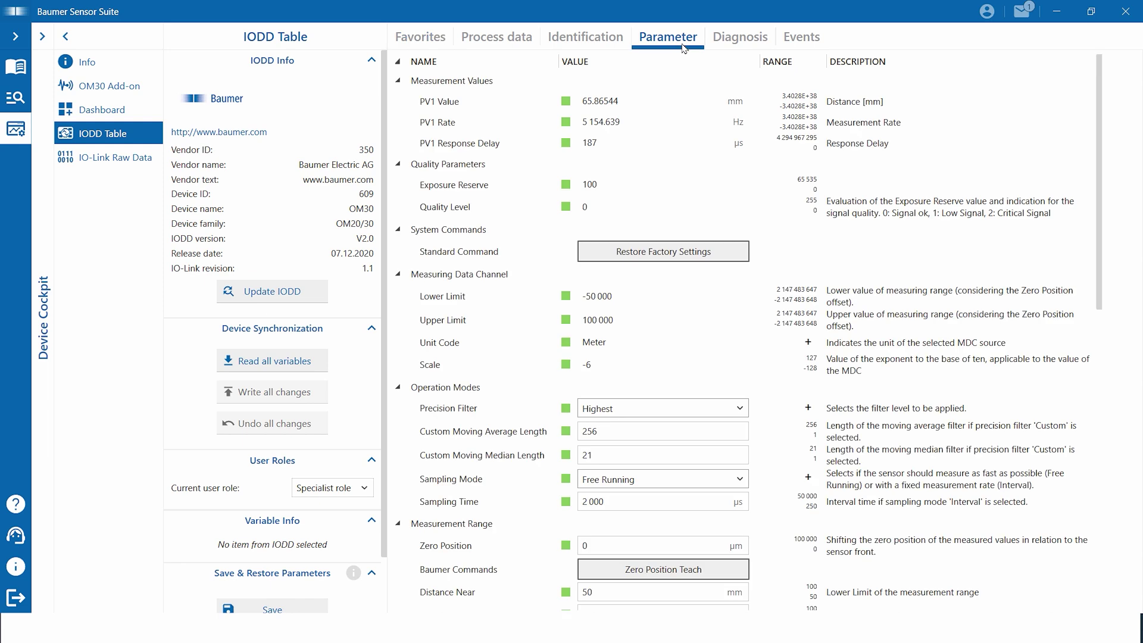
scroll(681, 94, "down", 10)
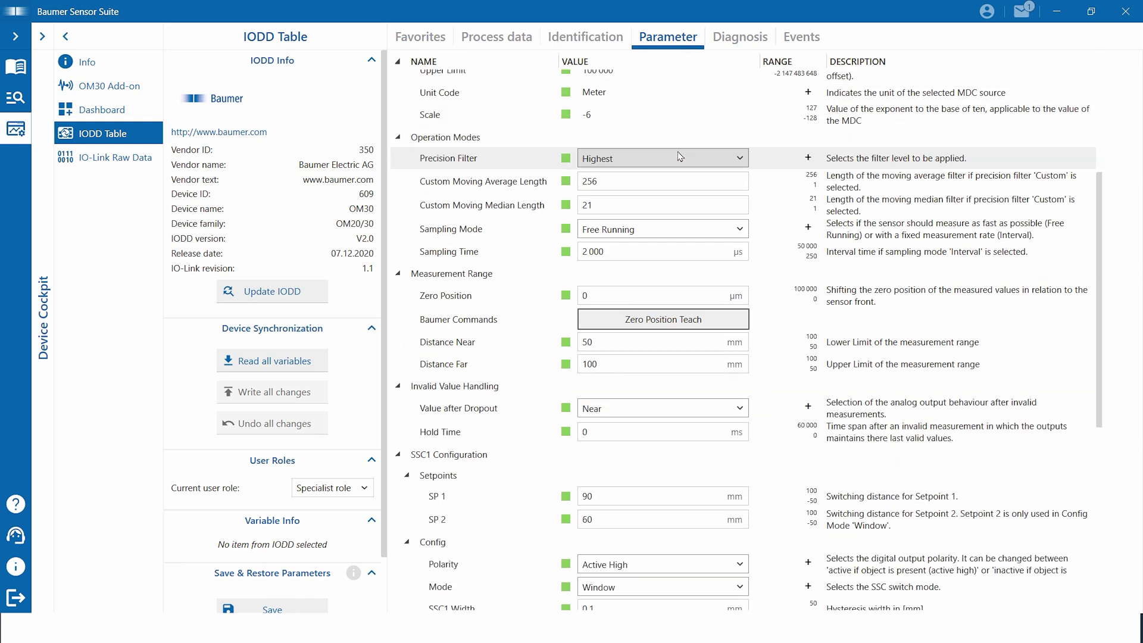
scroll(679, 156, "down", 4)
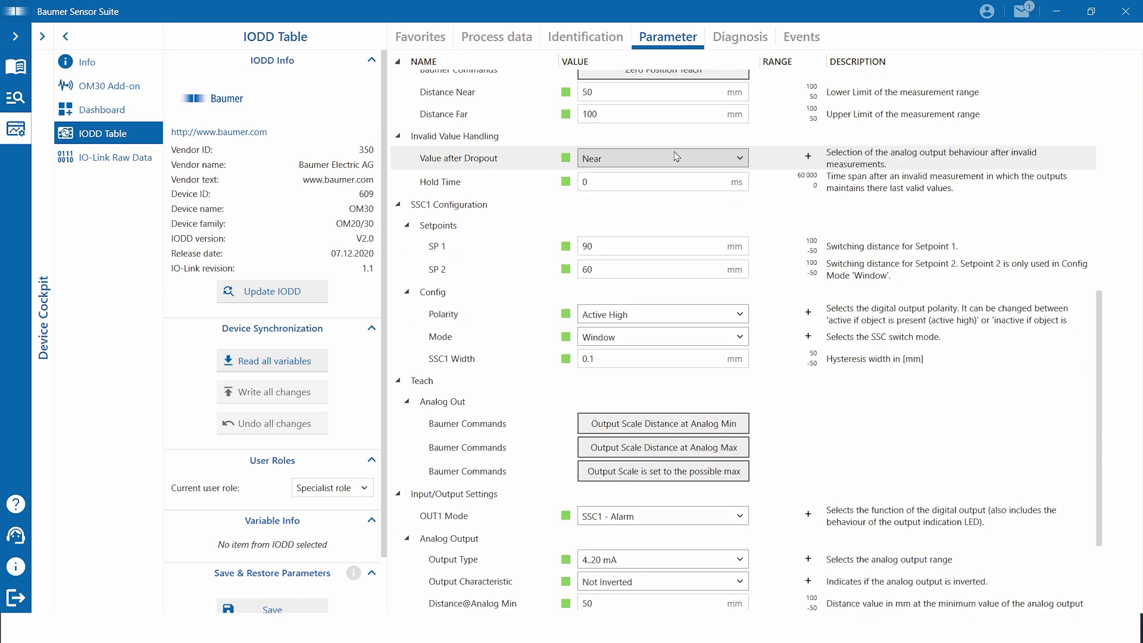
left_click(116, 115)
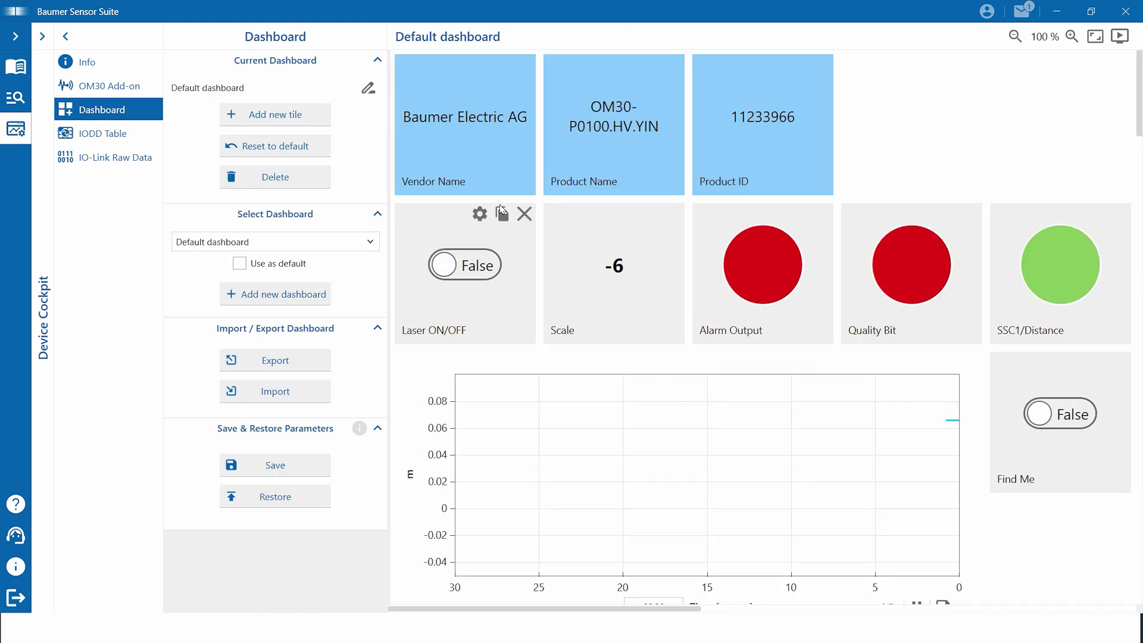
Step: At 75 % zoom, add a Distance tile as a Range state indicator, then open OM30 Add-on
left_click(1015, 38)
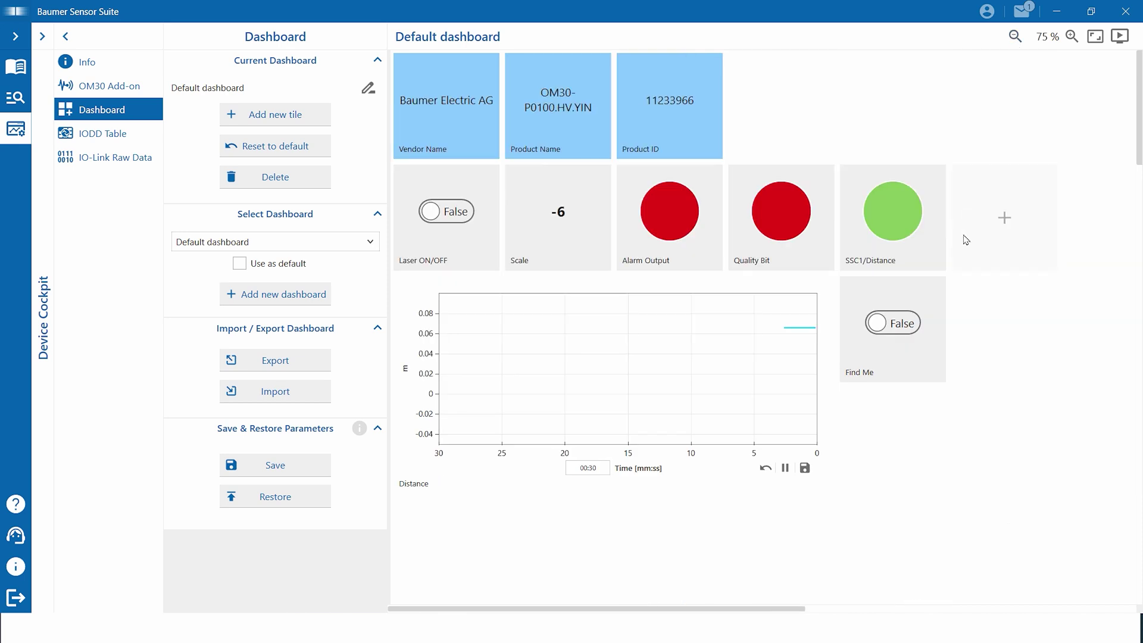
left_click(893, 446)
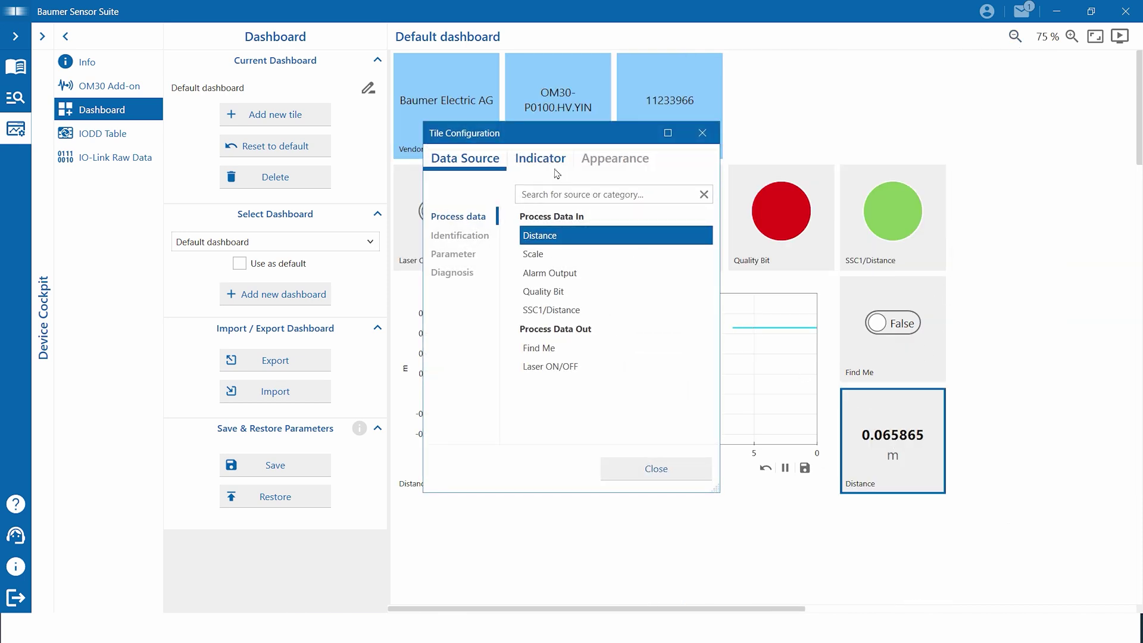
left_click(557, 162)
left_click(587, 191)
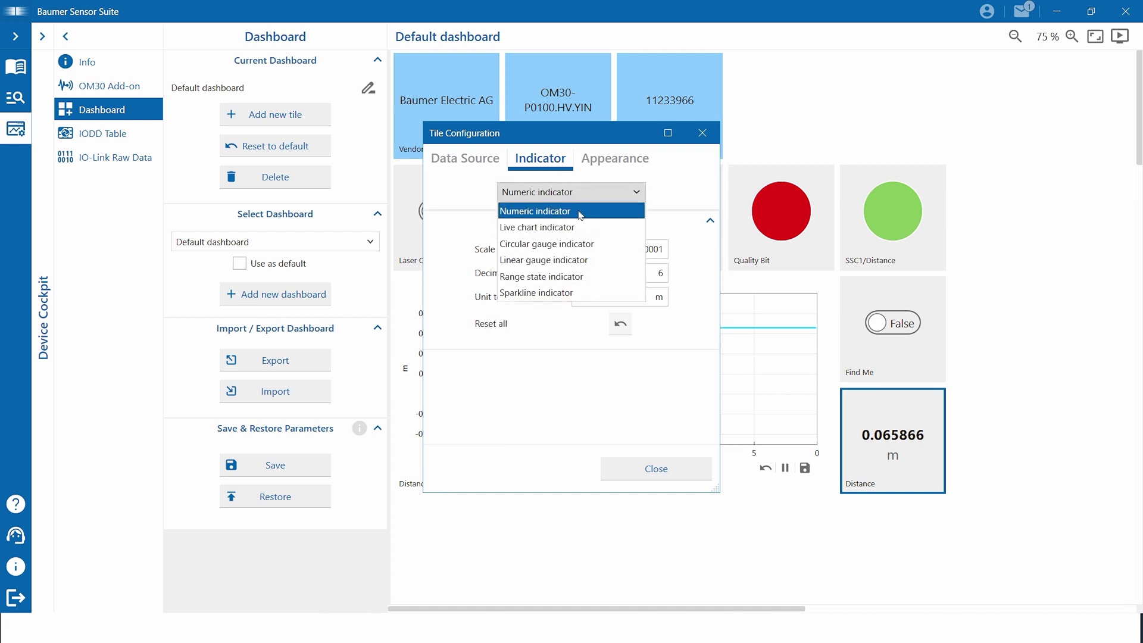
left_click(573, 278)
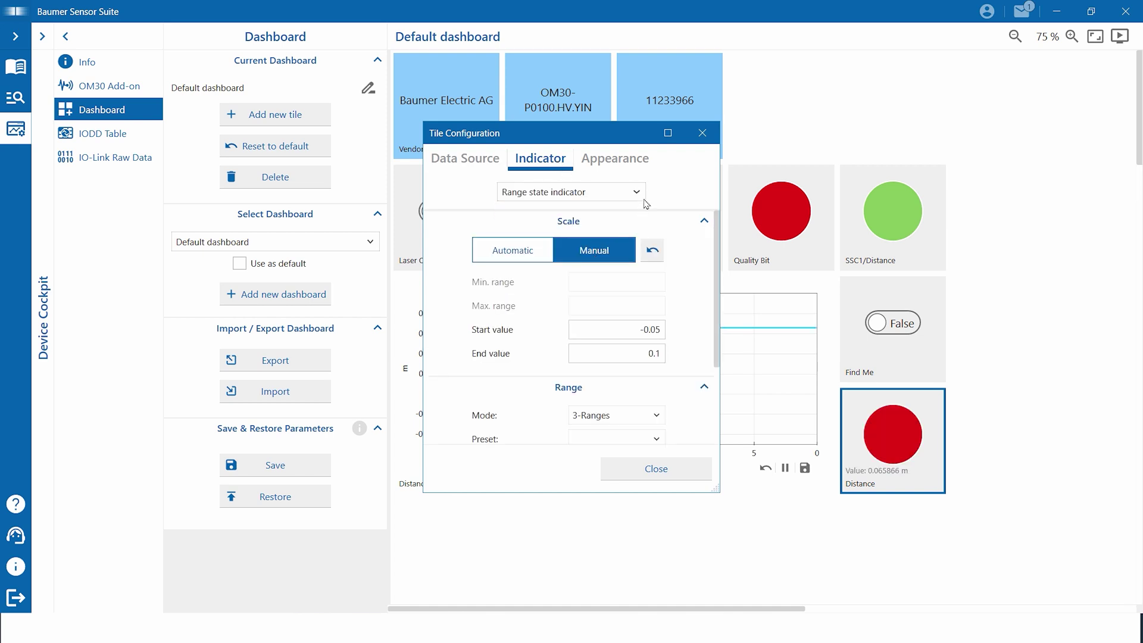
left_click(703, 132)
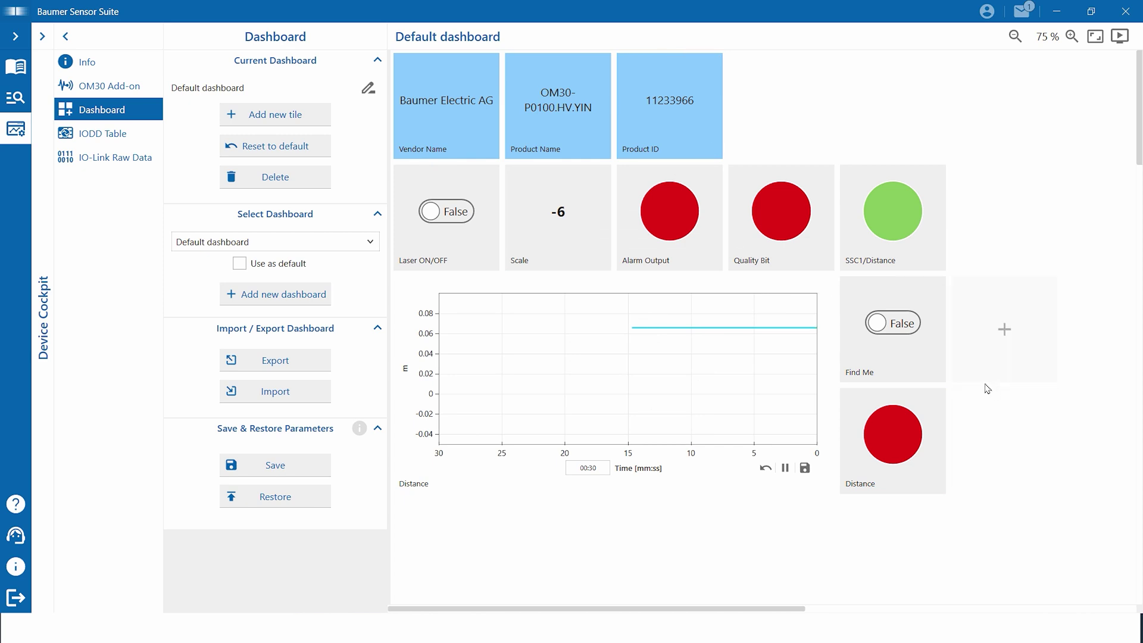
left_click(128, 85)
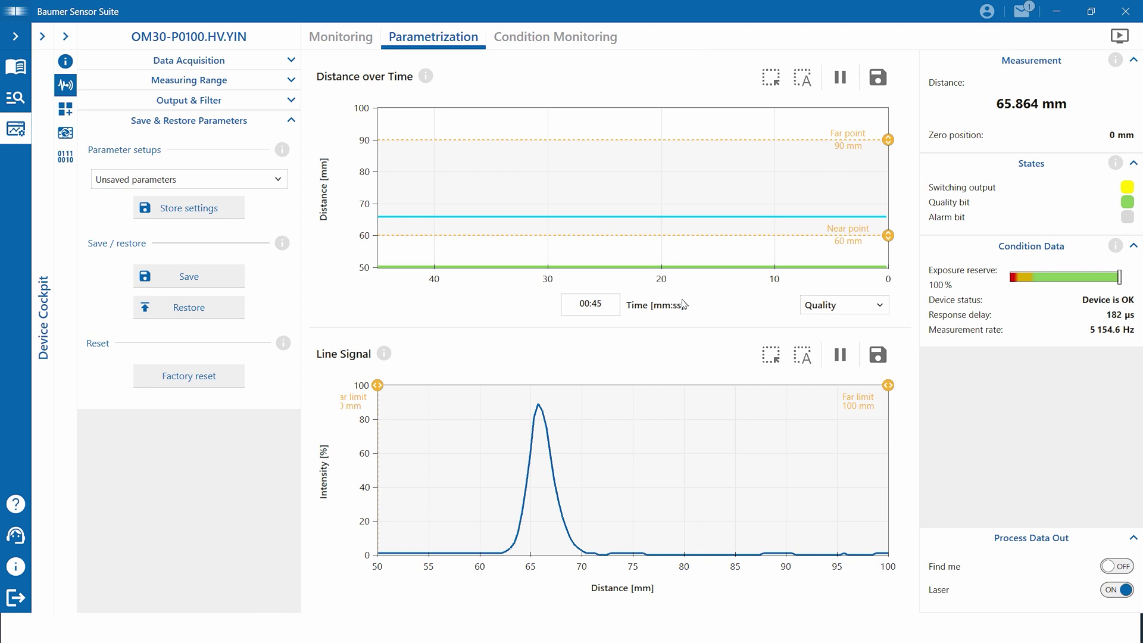
Step: Drag the Line Signal near and far limits in to 59.848–70.804 mm around the peak
left_click(291, 120)
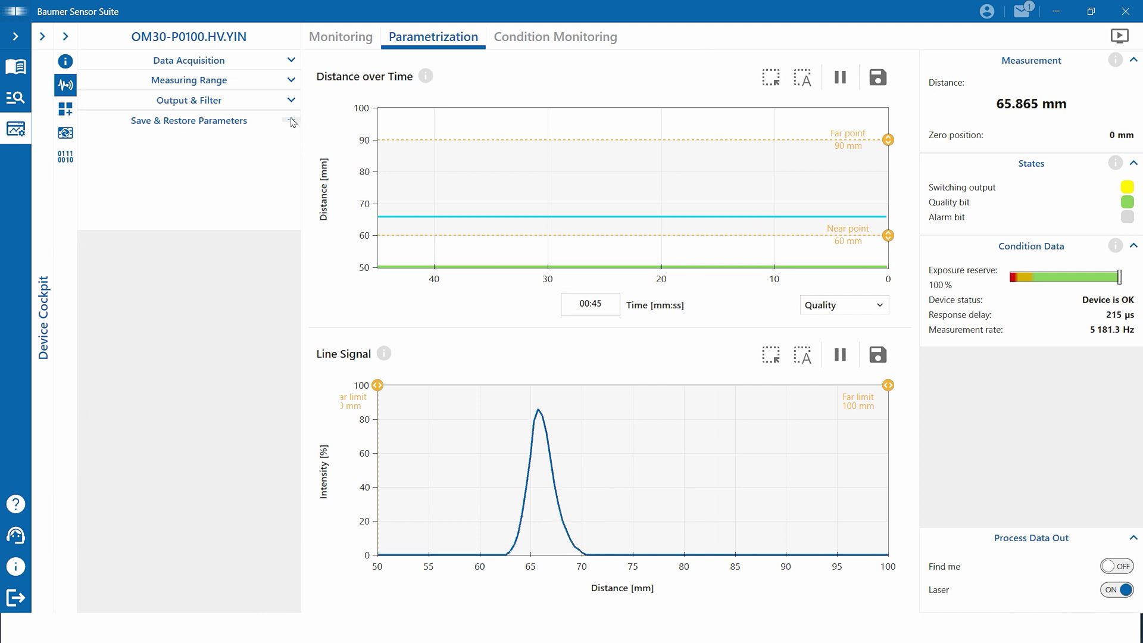
left_click(291, 80)
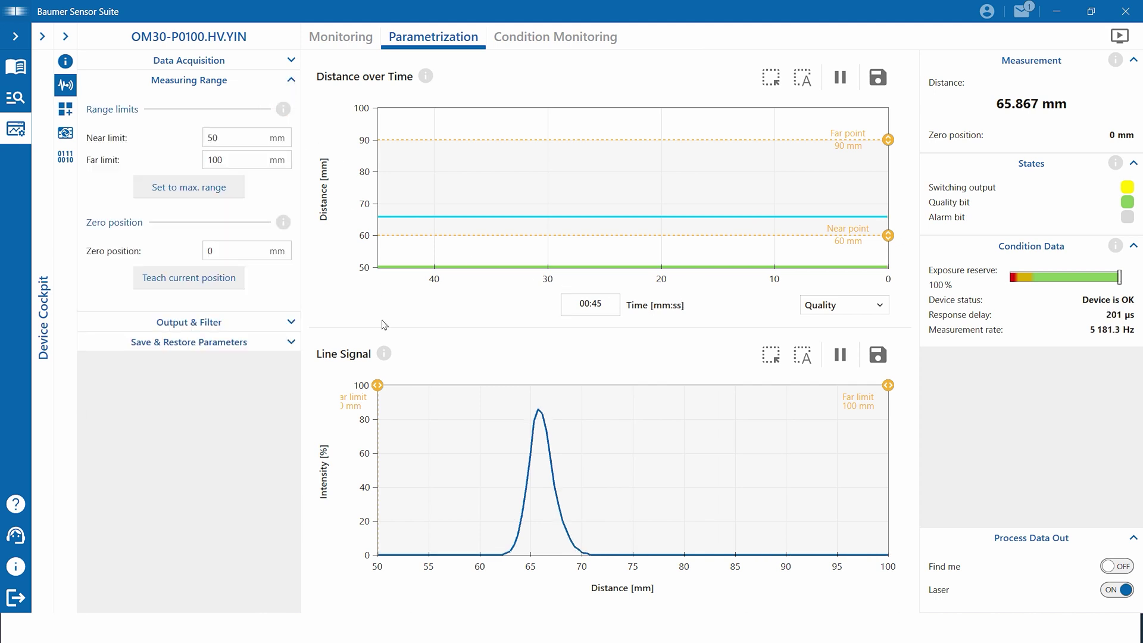
left_click_drag(379, 389, 478, 387)
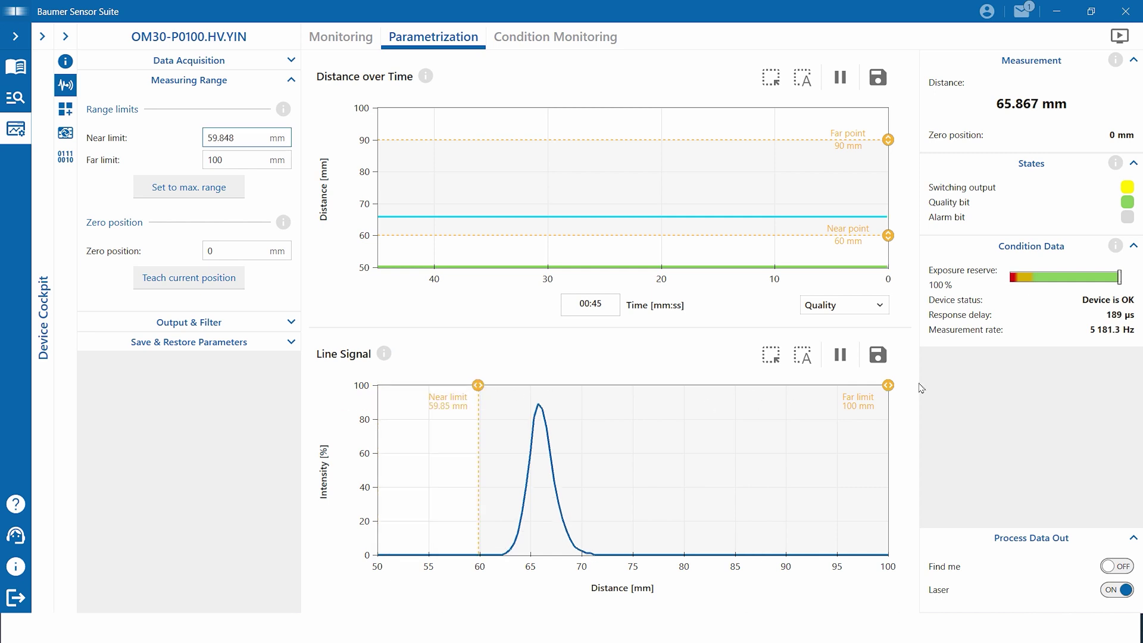
left_click_drag(888, 385, 590, 393)
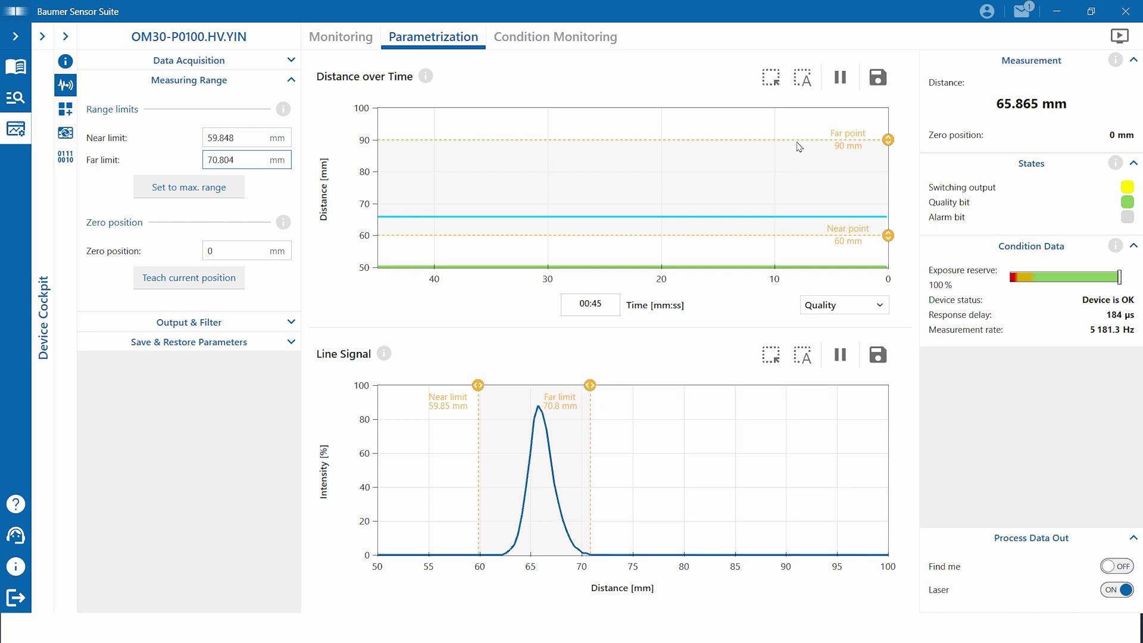
left_click(804, 81)
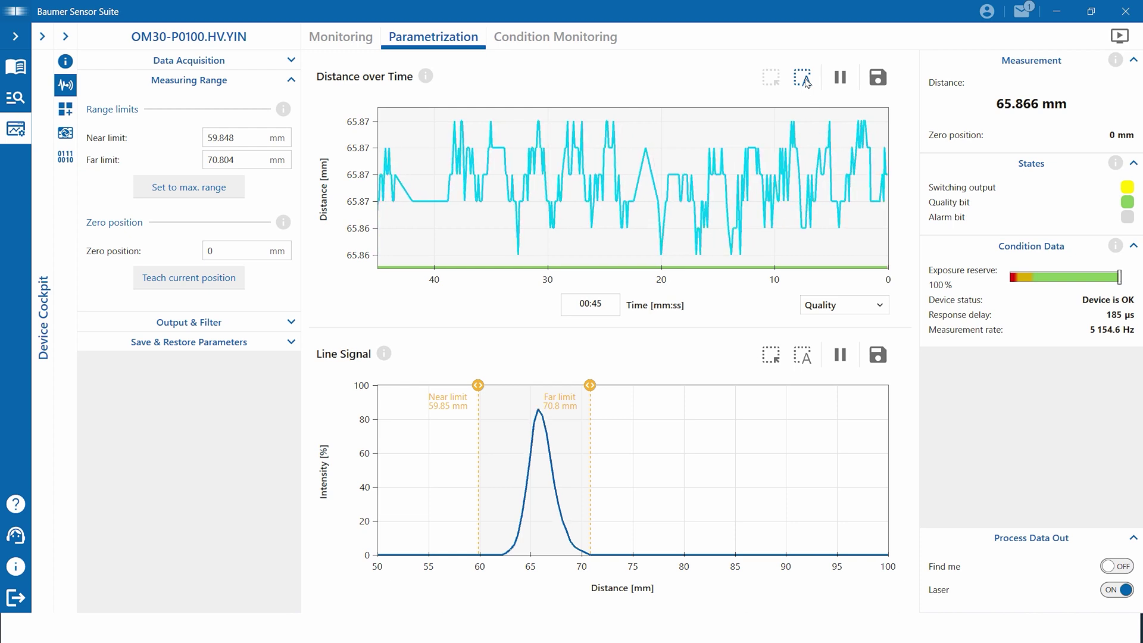
left_click(804, 79)
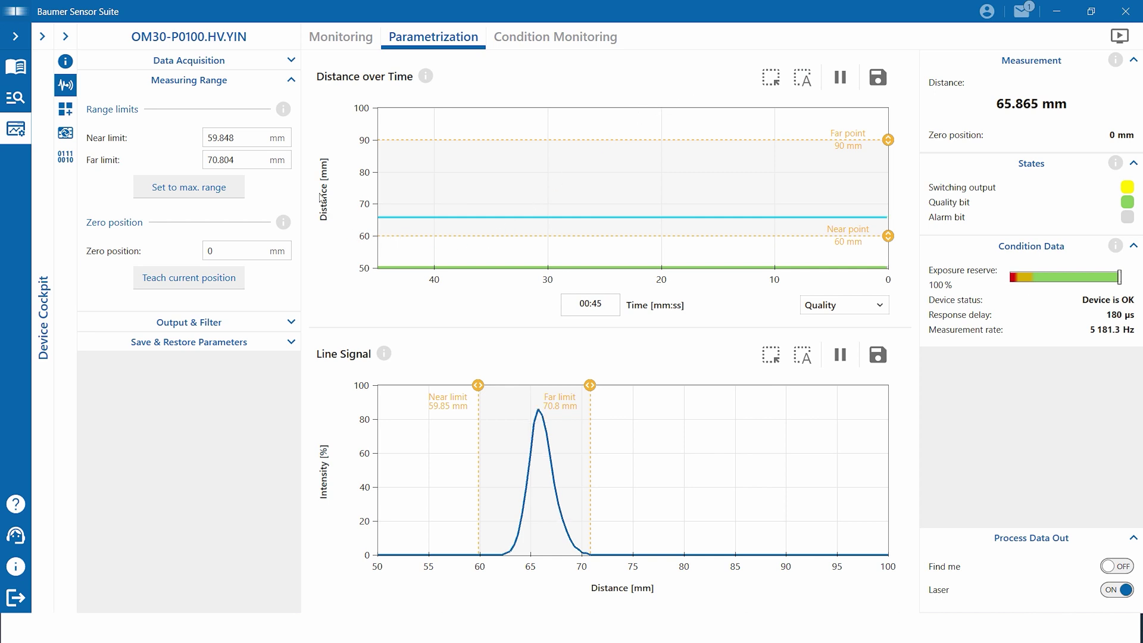
Step: Set the Output & Filter precision filter to Standard
left_click(292, 61)
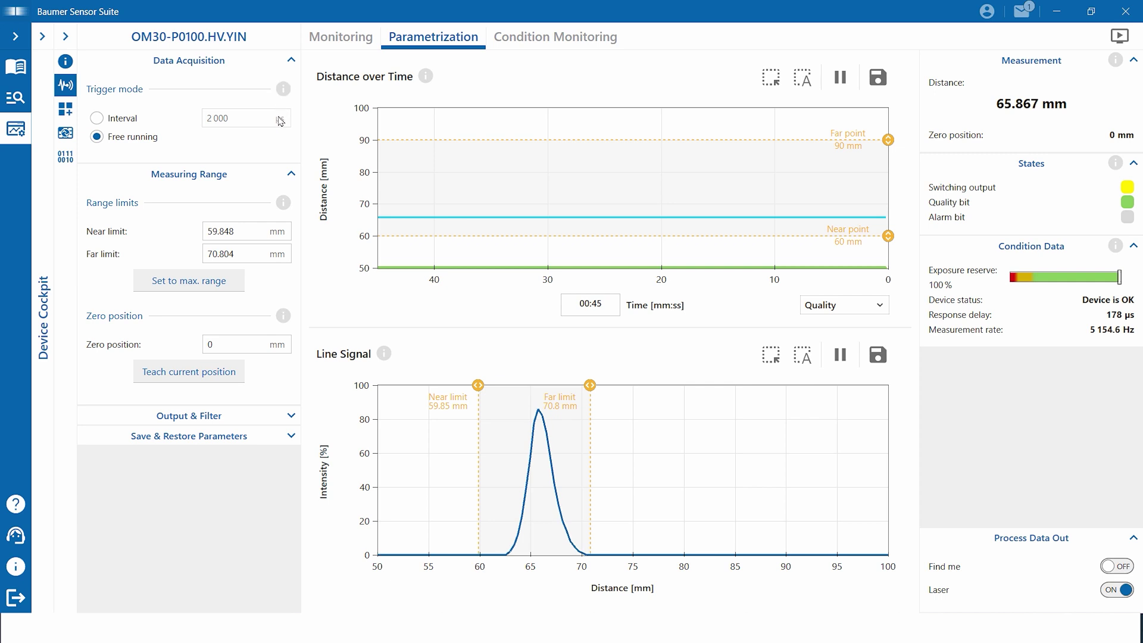
left_click(291, 417)
left_click(275, 473)
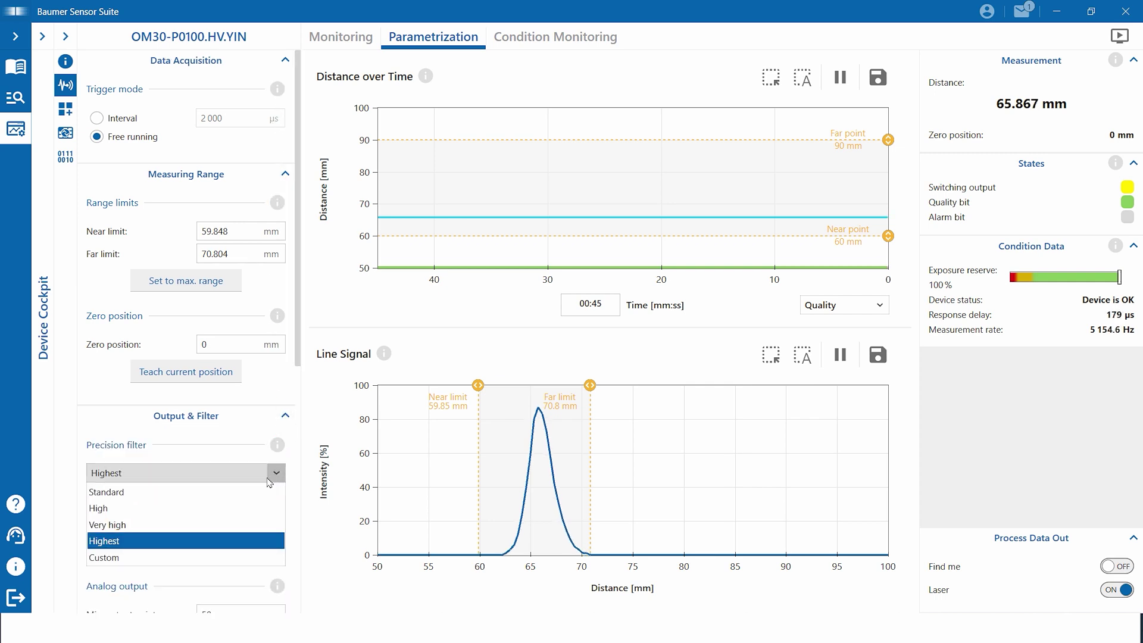
left_click(220, 493)
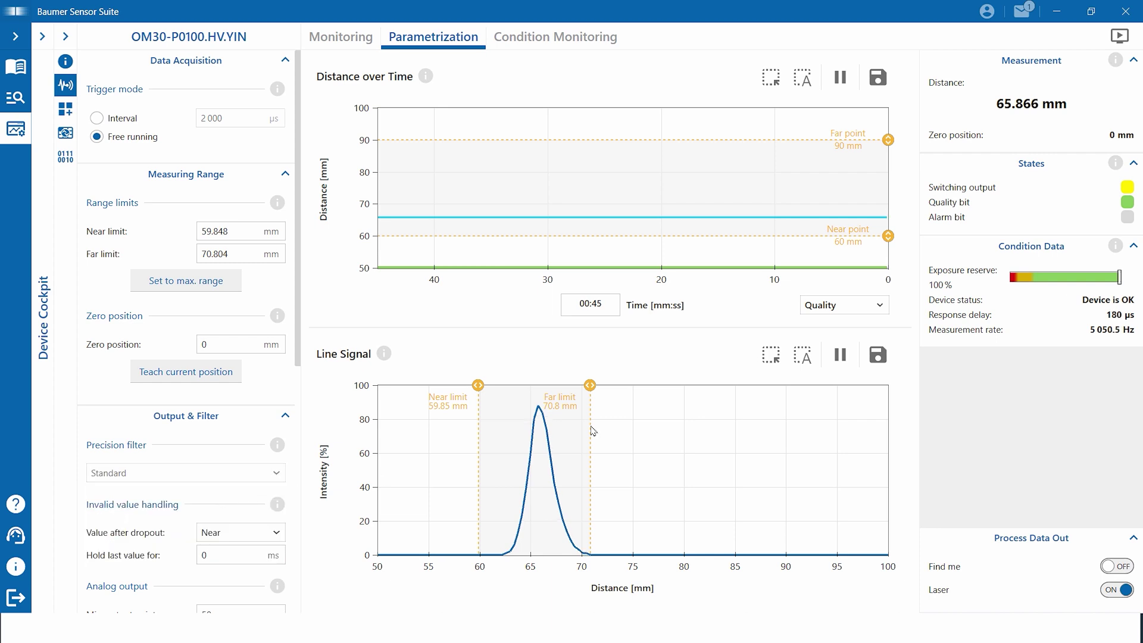